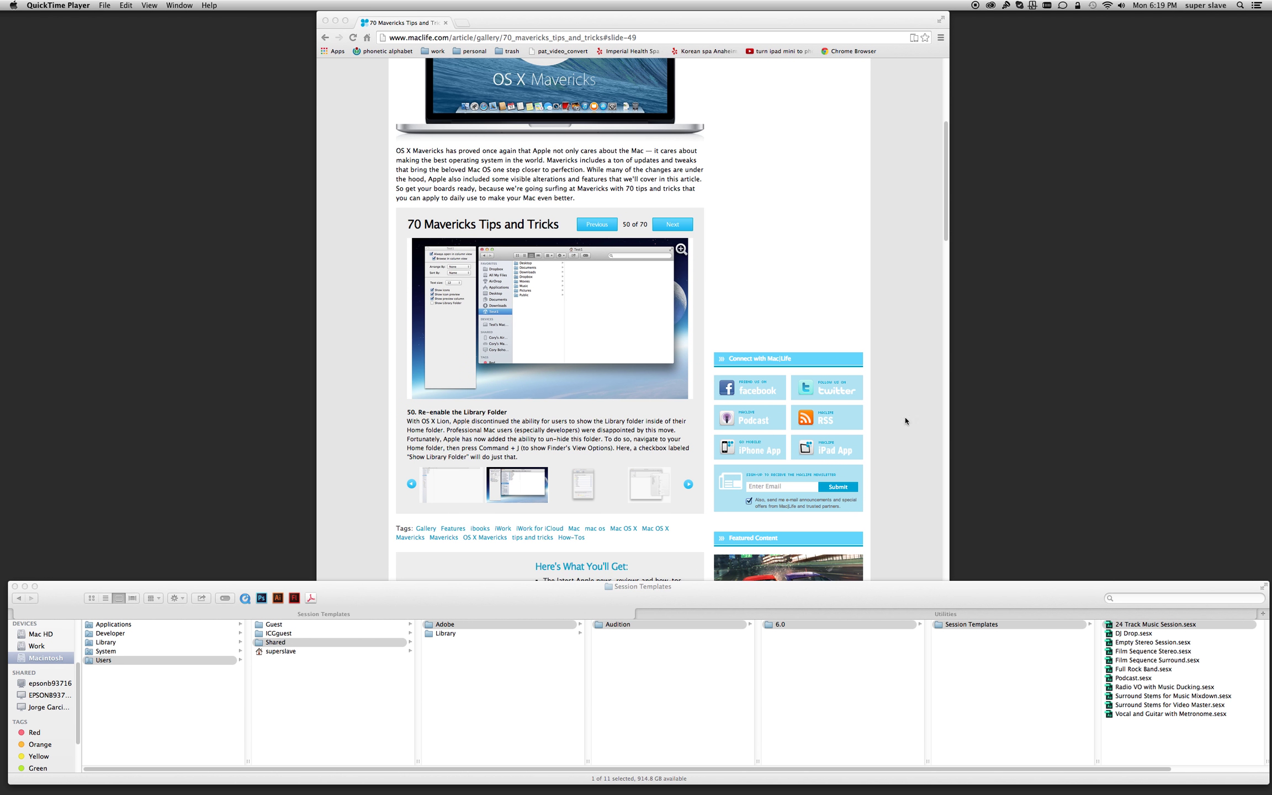
Bring the Session Templates Finder window forward and scroll the columns to reveal the file preview
click(915, 600)
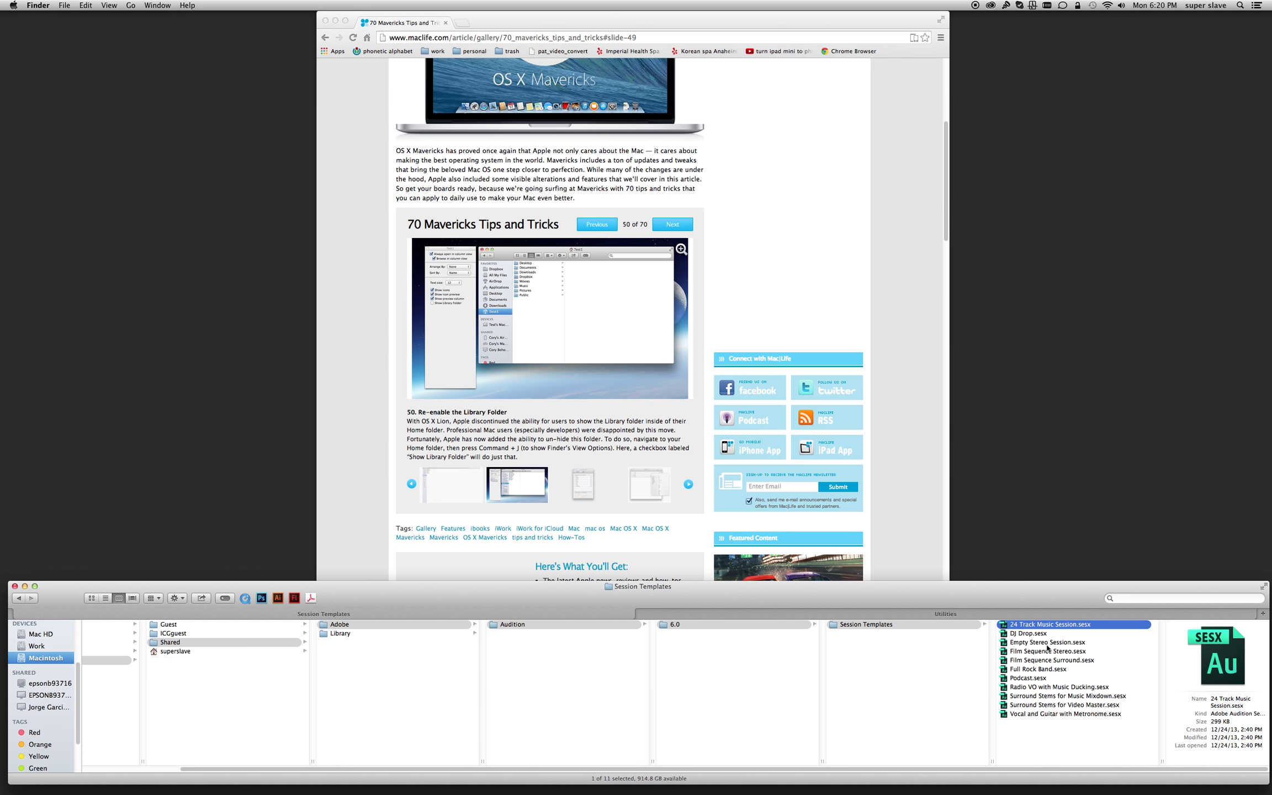
scroll(1059, 654, left, 4)
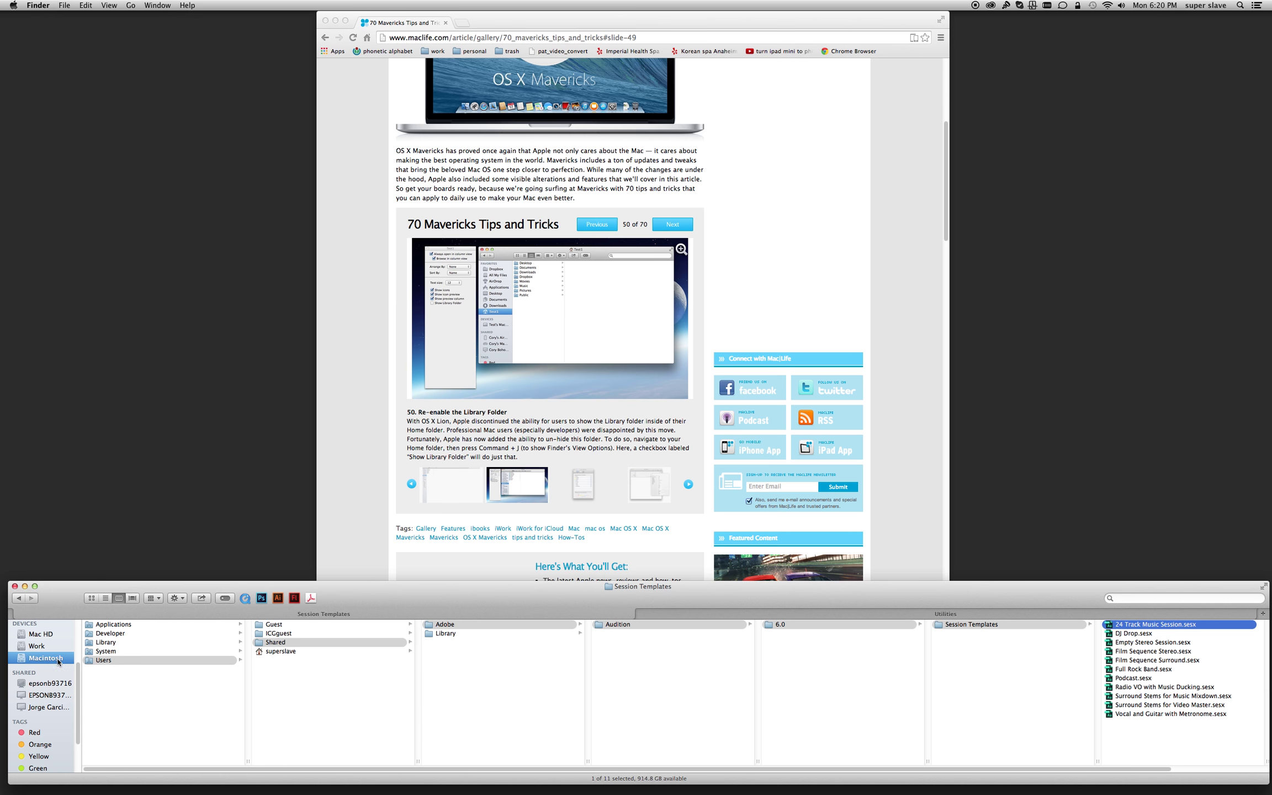
scroll(461, 693, right, 2)
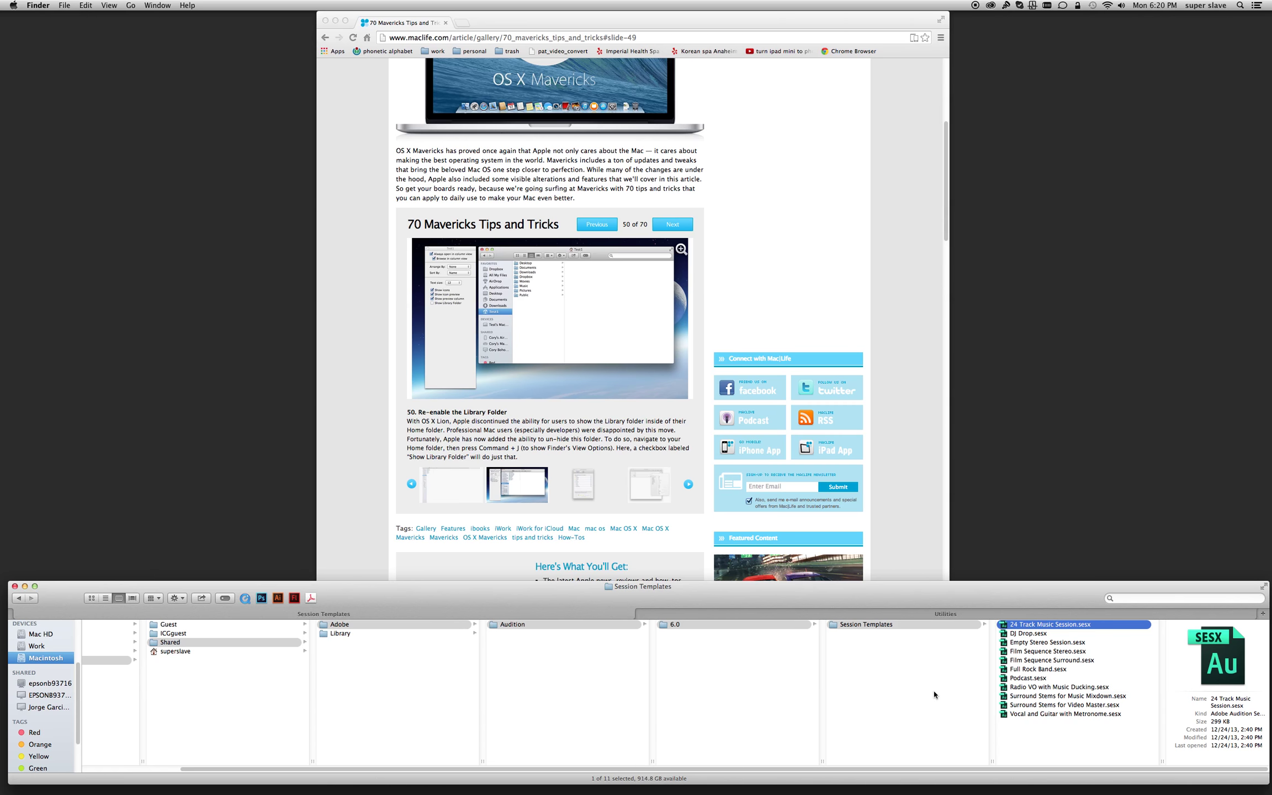
Show the path bar with Option-Command-P, hide it and re-show it via the View menu, then activate the search field
key(alt+super+p)
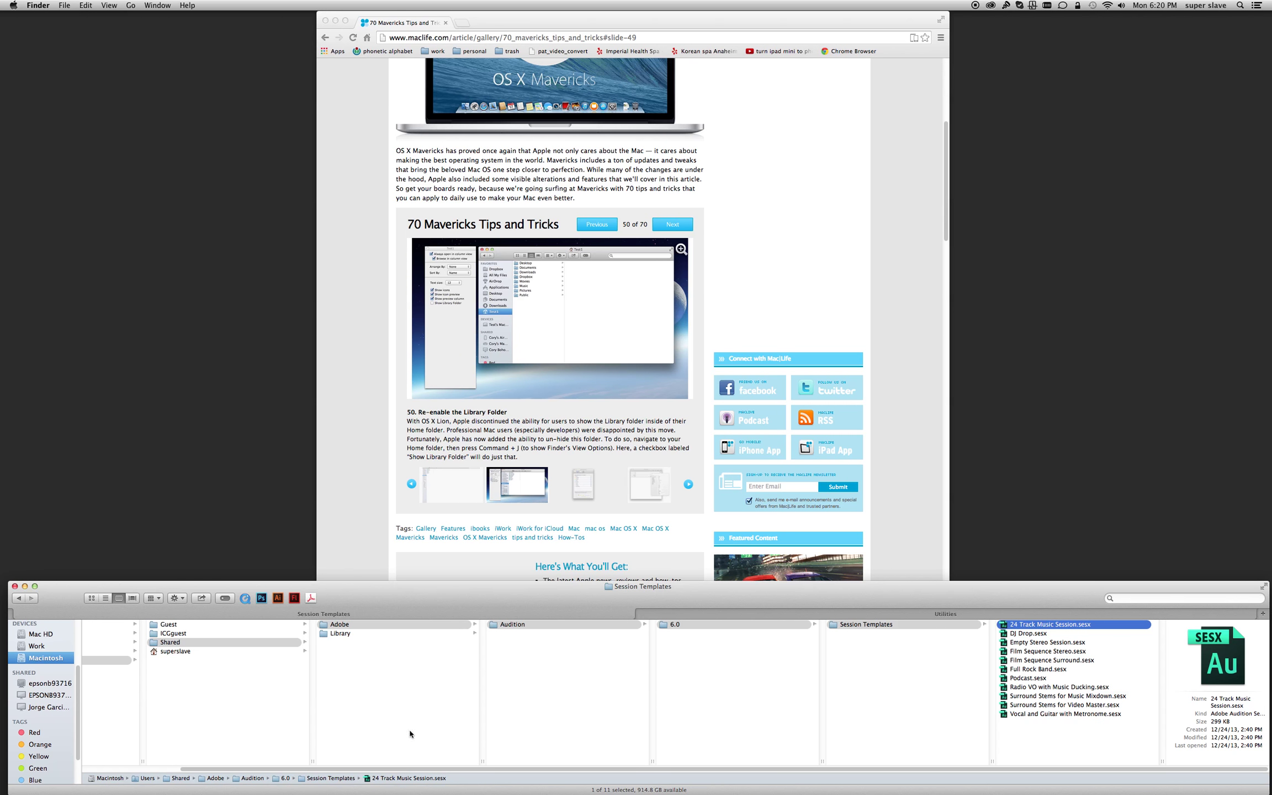
click(109, 5)
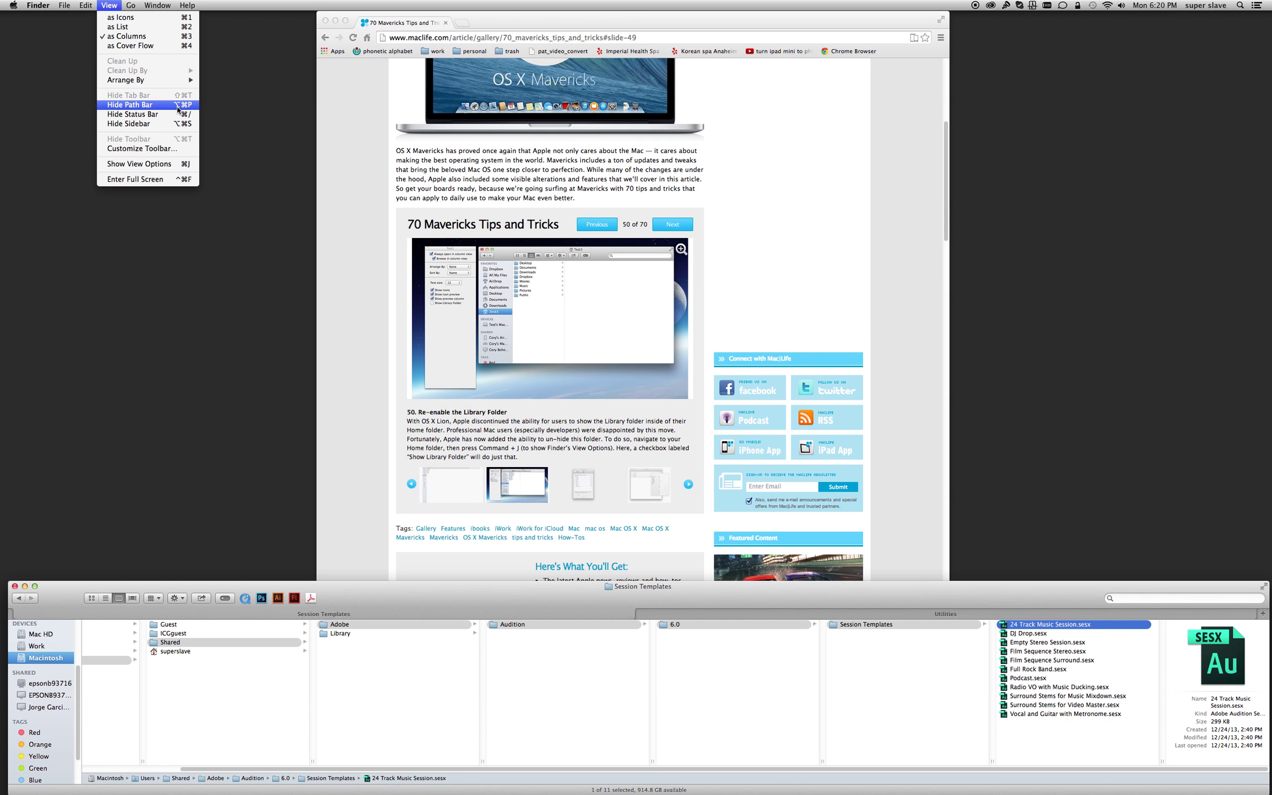
click(158, 108)
click(157, 109)
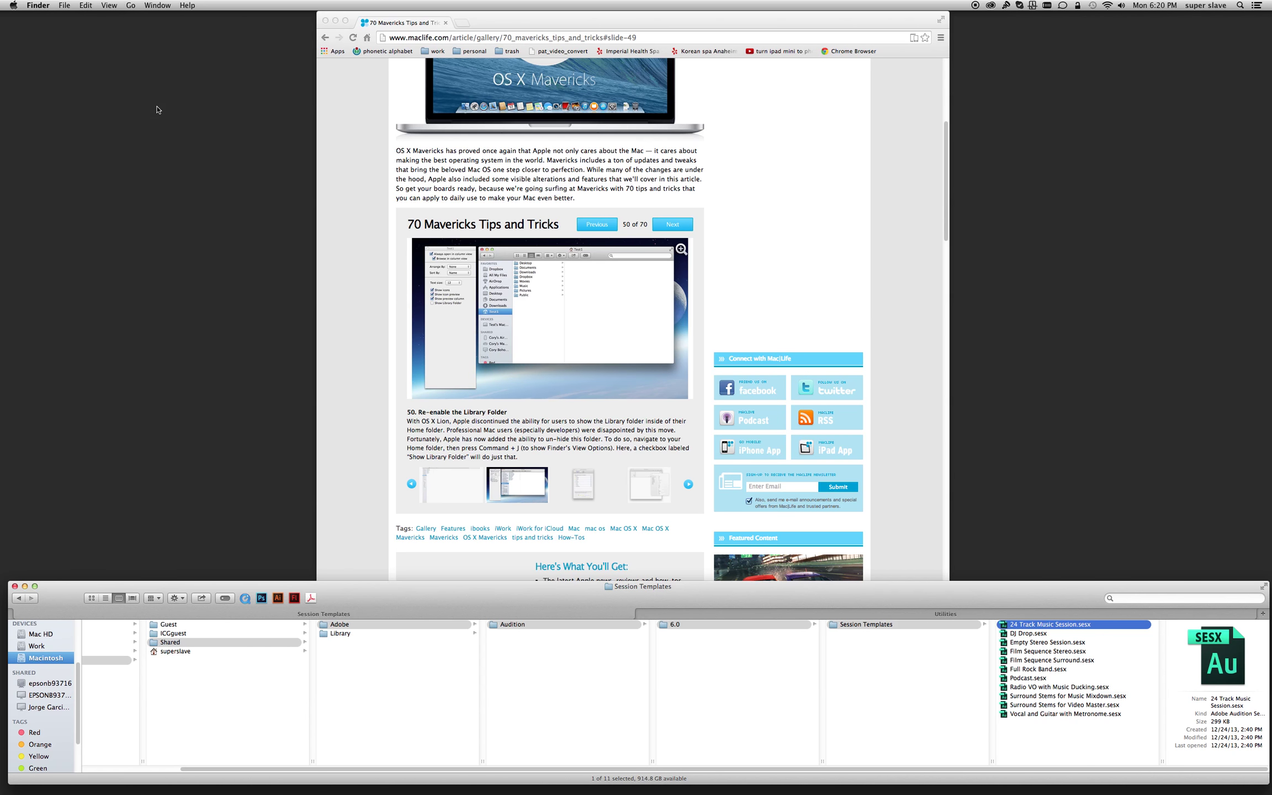
click(109, 5)
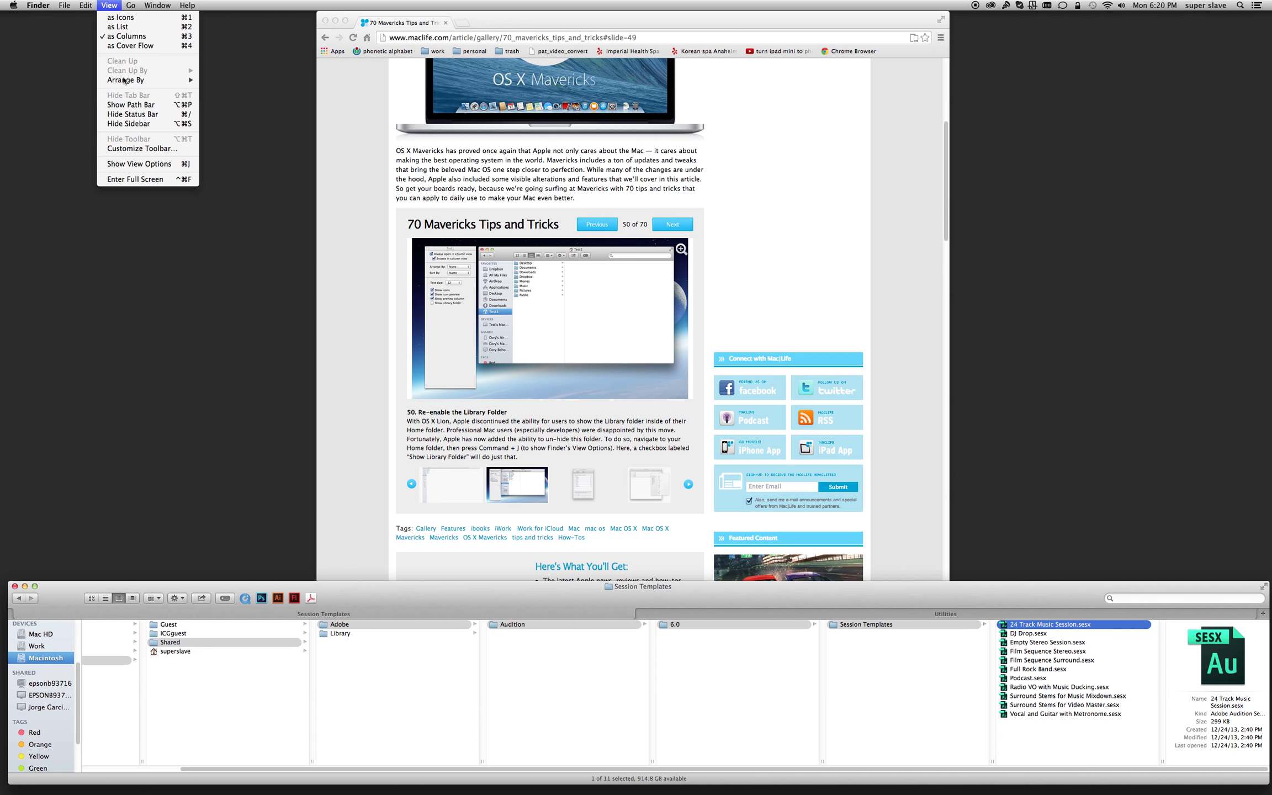
click(126, 110)
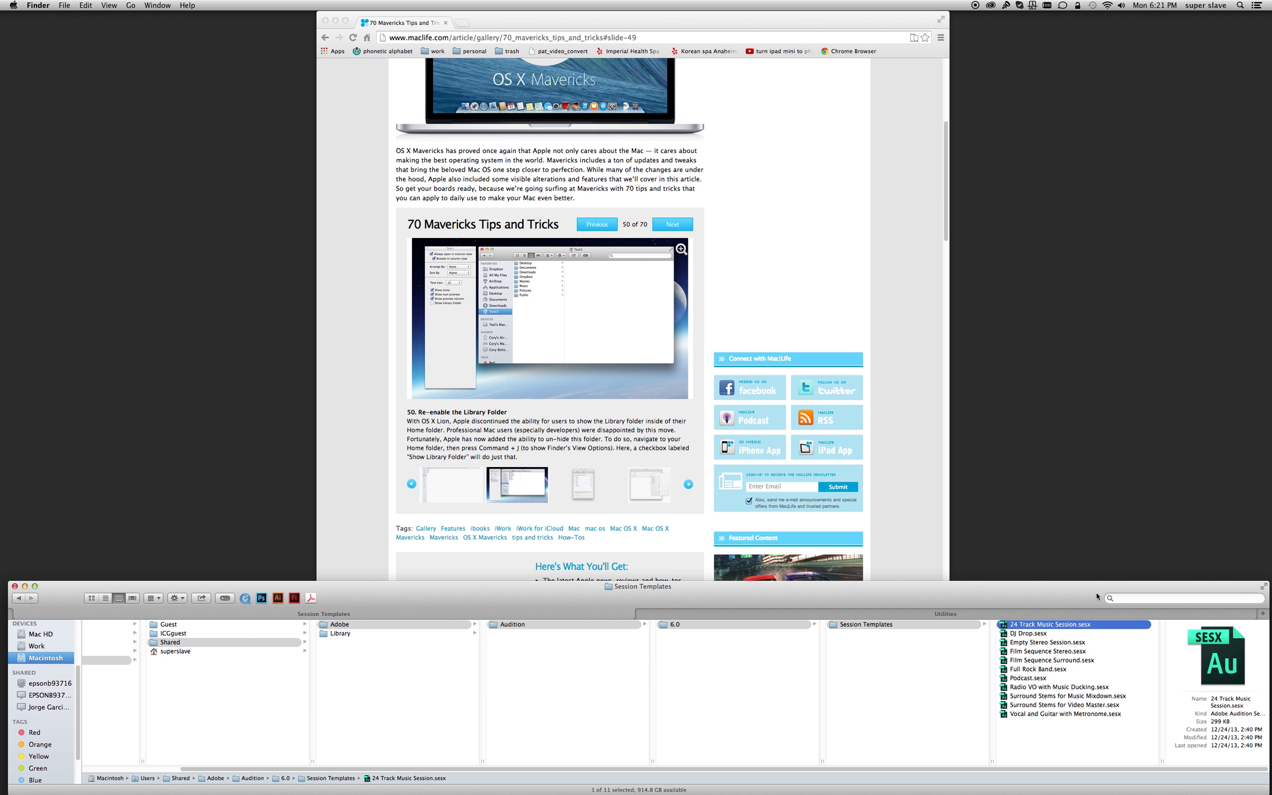
click(1125, 597)
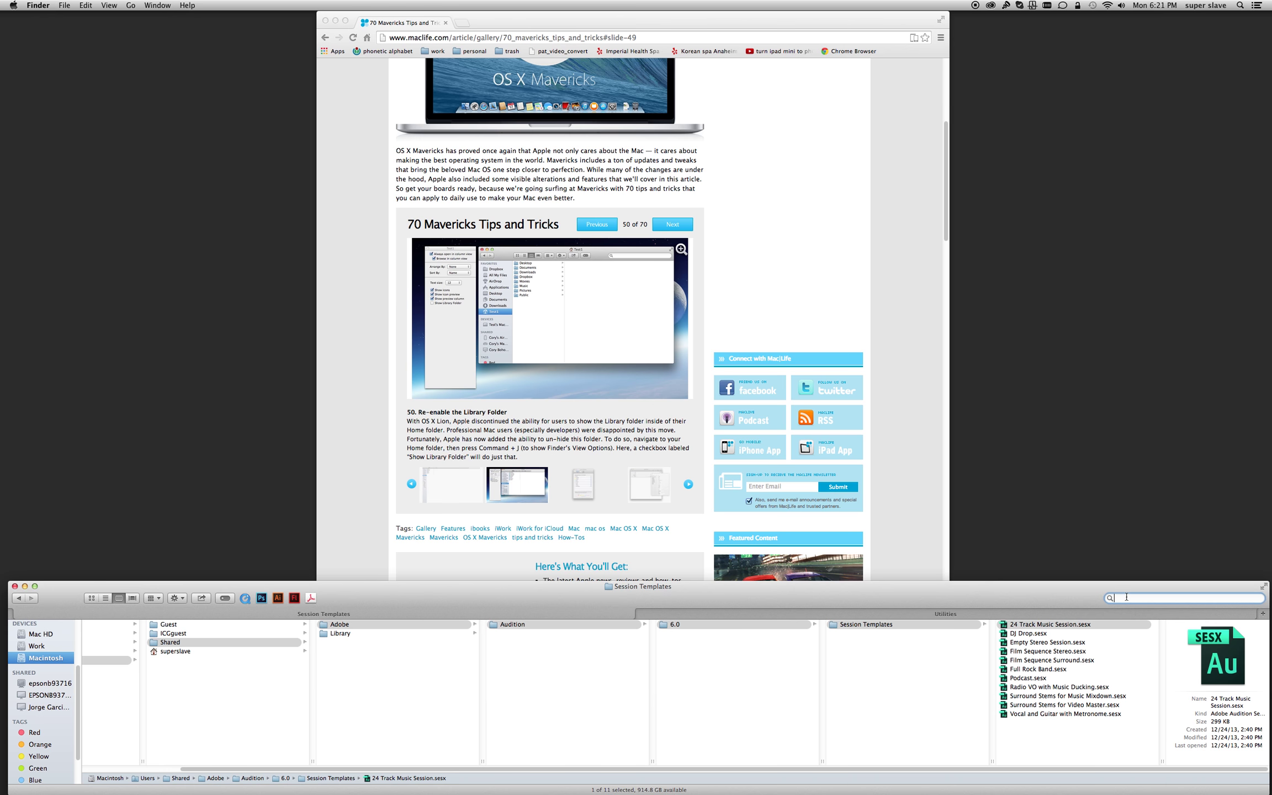
Search This Mac for 'photosho' as Adobe Photoshop Plug-in files and select AE_OpenGL.plugin
text(photosho)
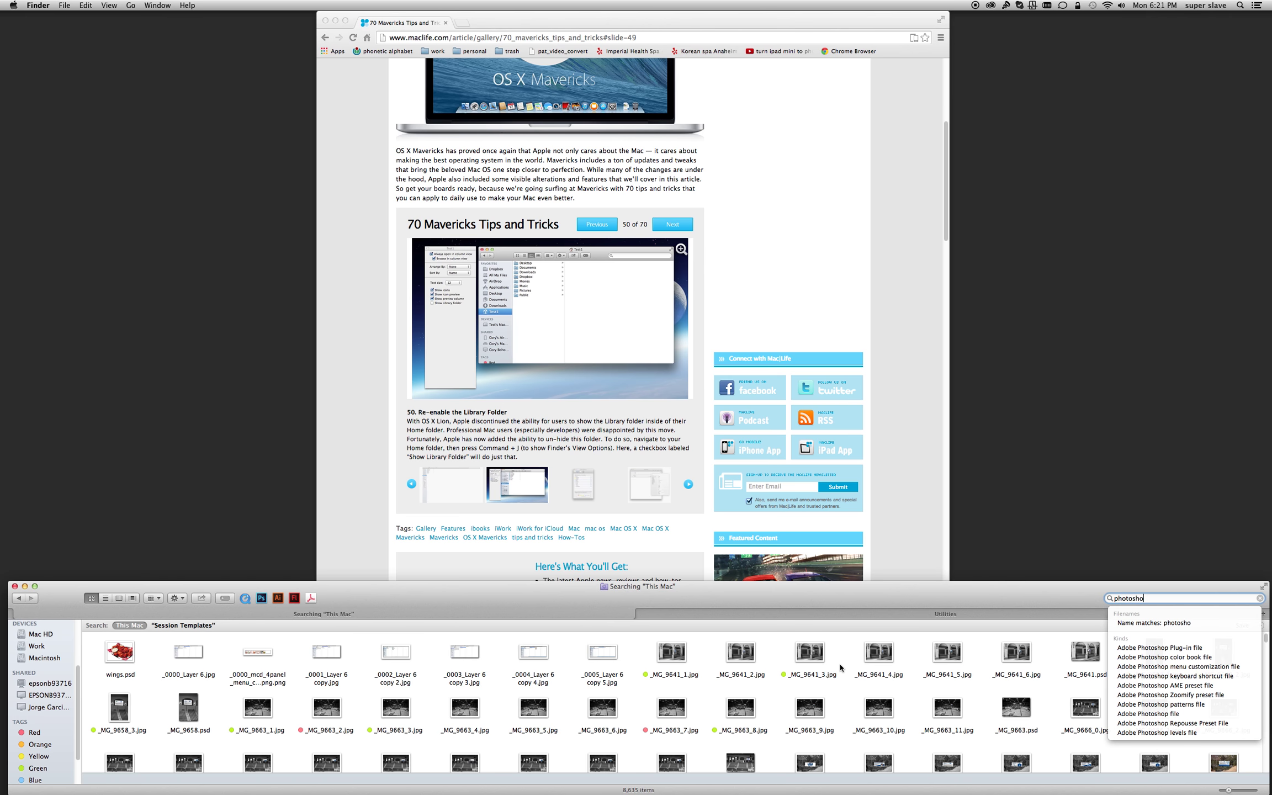
key(Down)
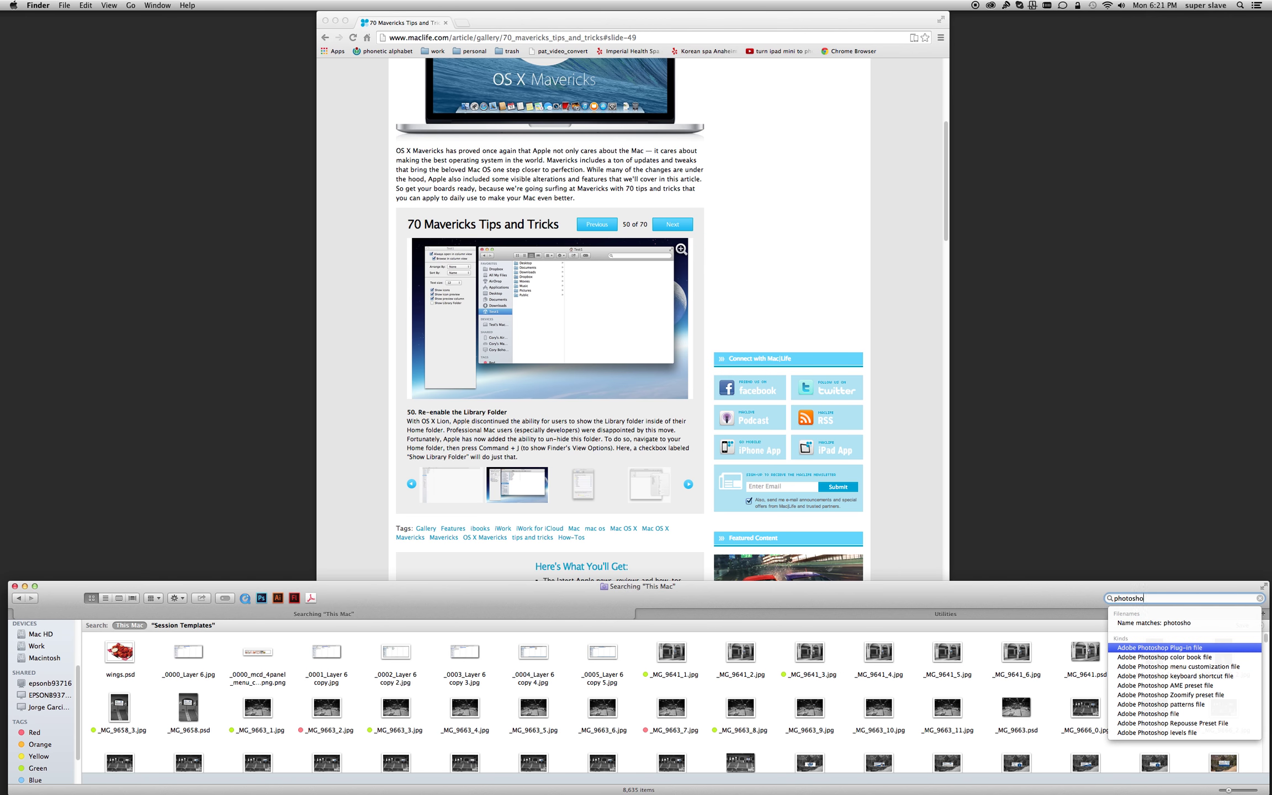
key(Return)
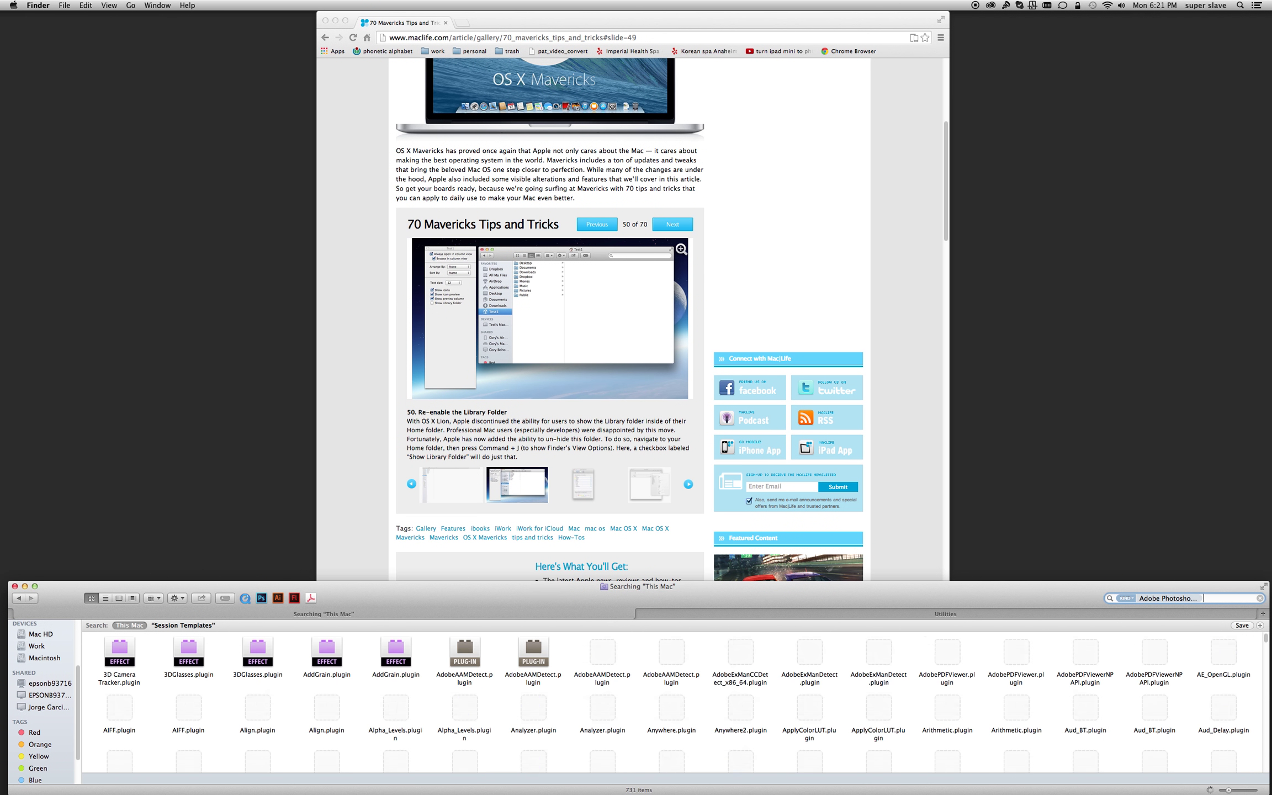
click(1219, 652)
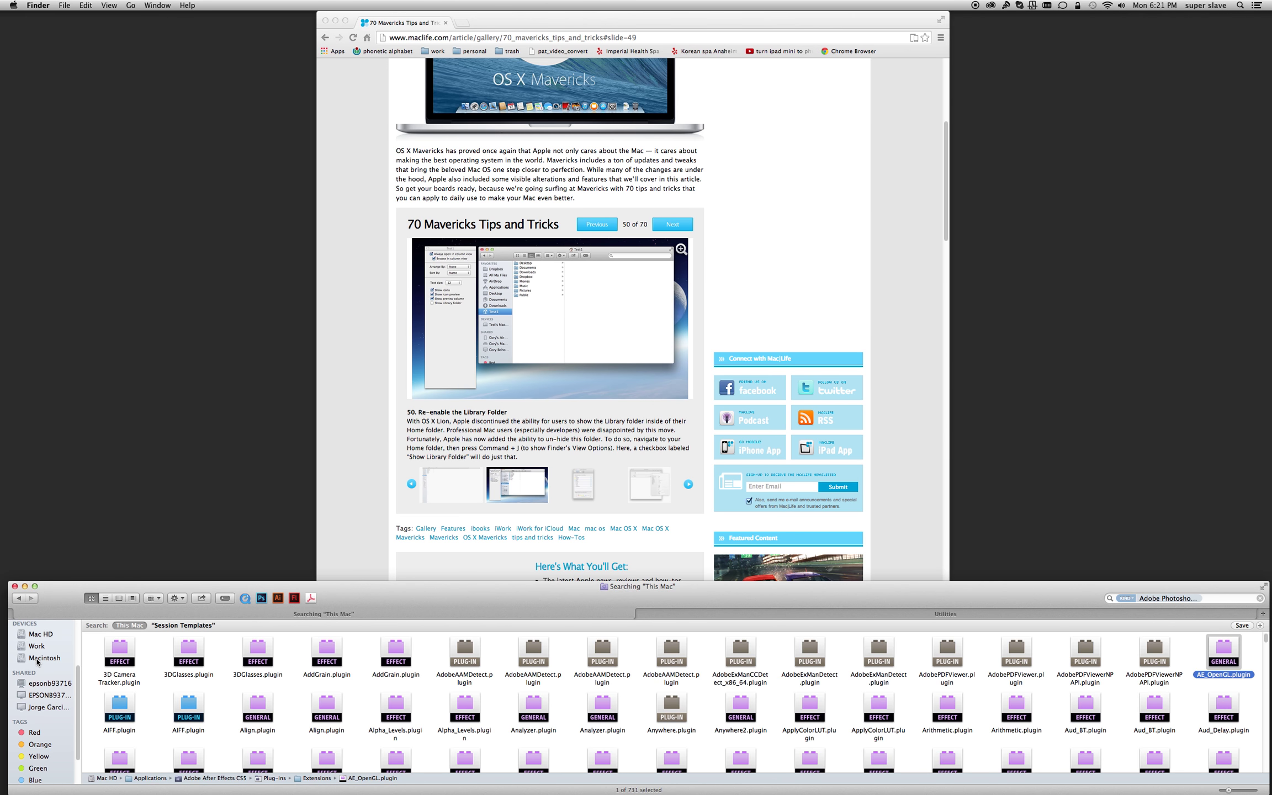
Search for 'ae_openGL', fixing typos, and select AE_OpenGL.plugin among the five matches
click(1202, 599)
text(ae)
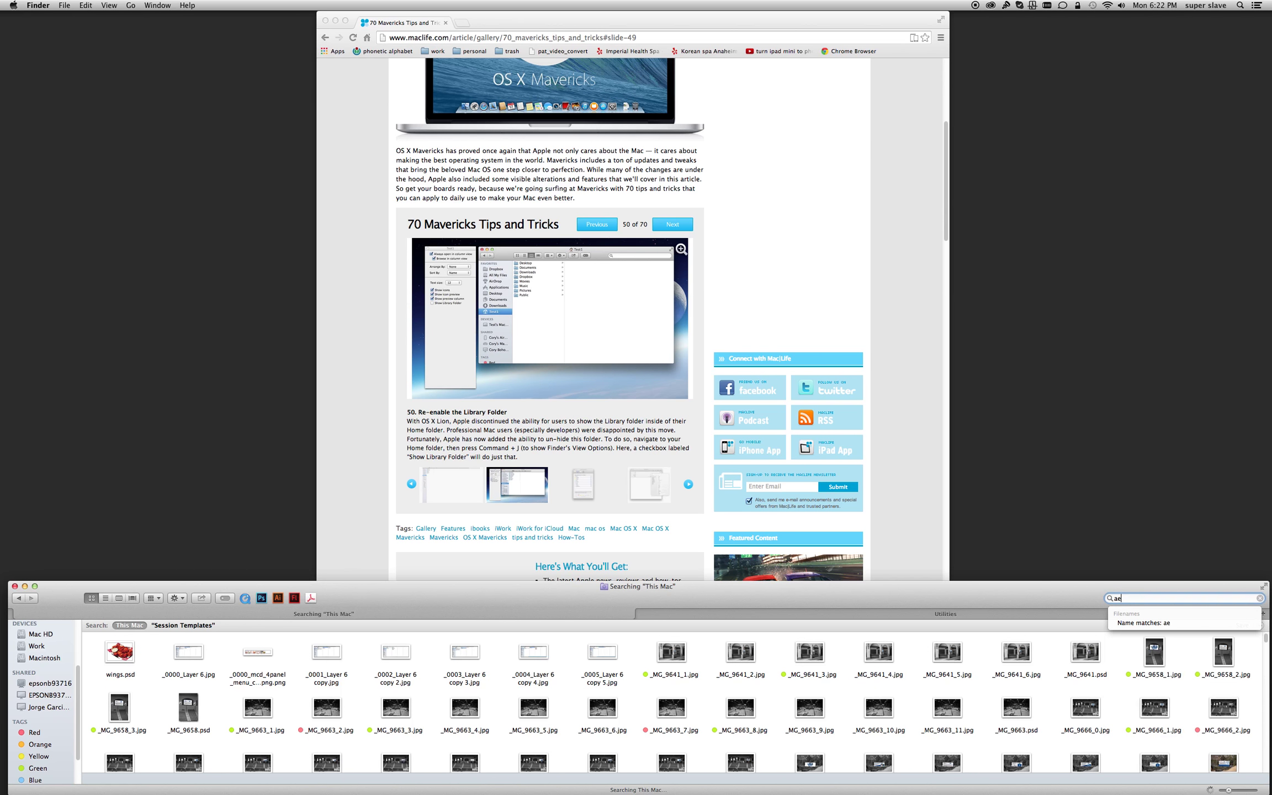
text( open )
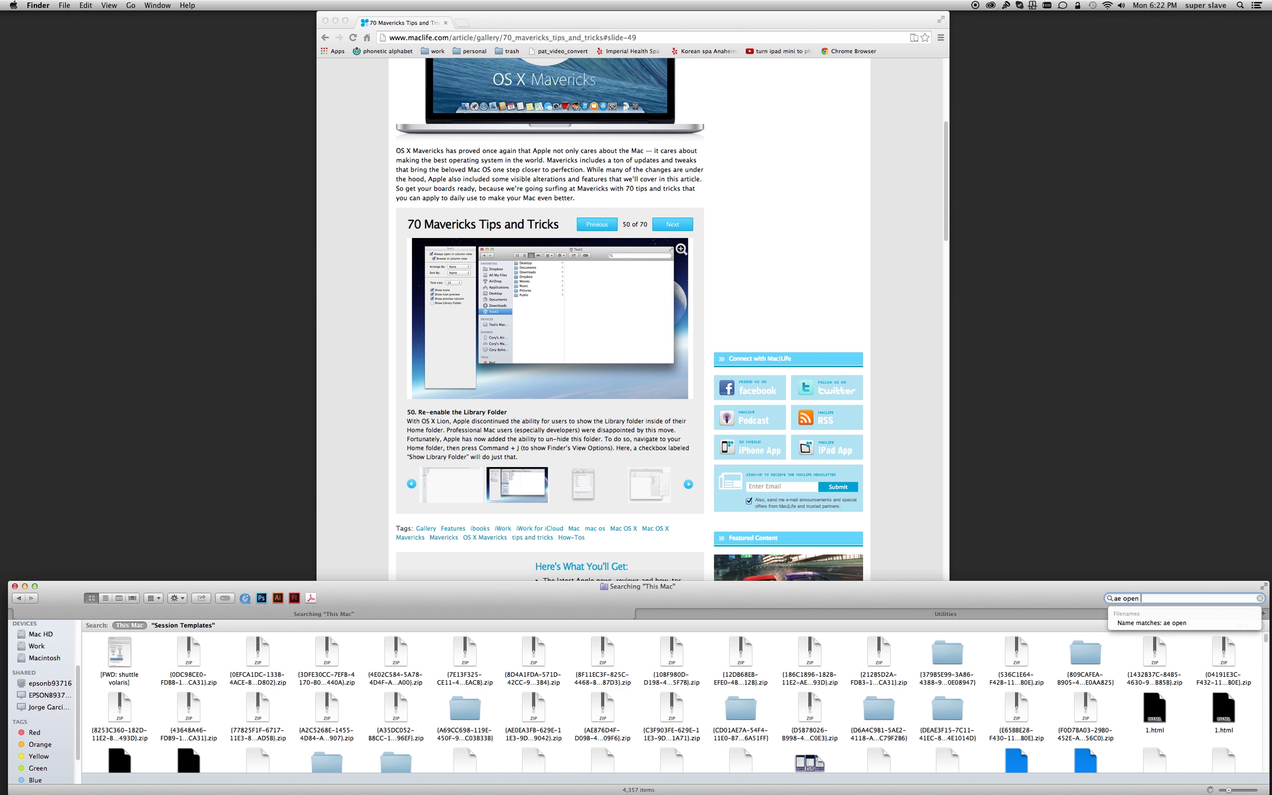
text(gl)
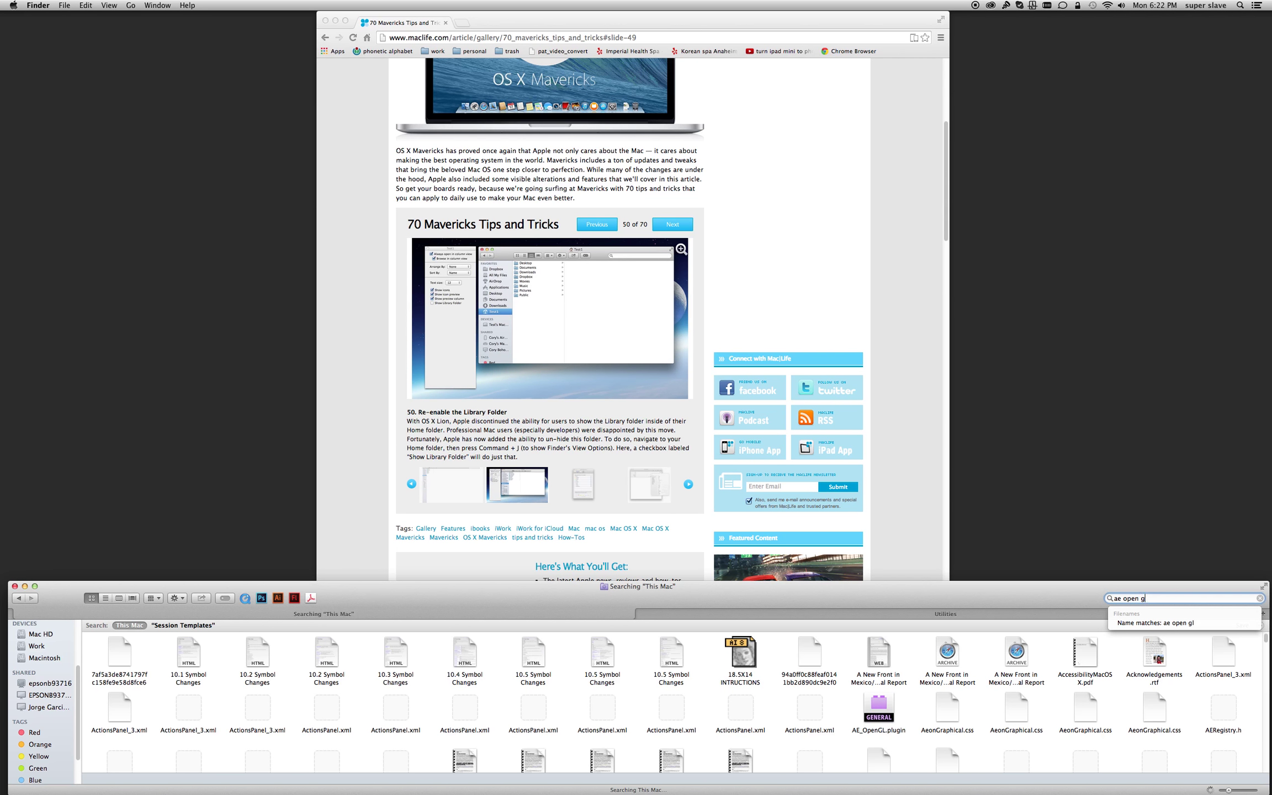
key(BackSpace)
key(BackSpace)
key(BackSpace)
key(BackSpace)
key(BackSpace)
key(BackSpace)
key(BackSpace)
key(BackSpace)
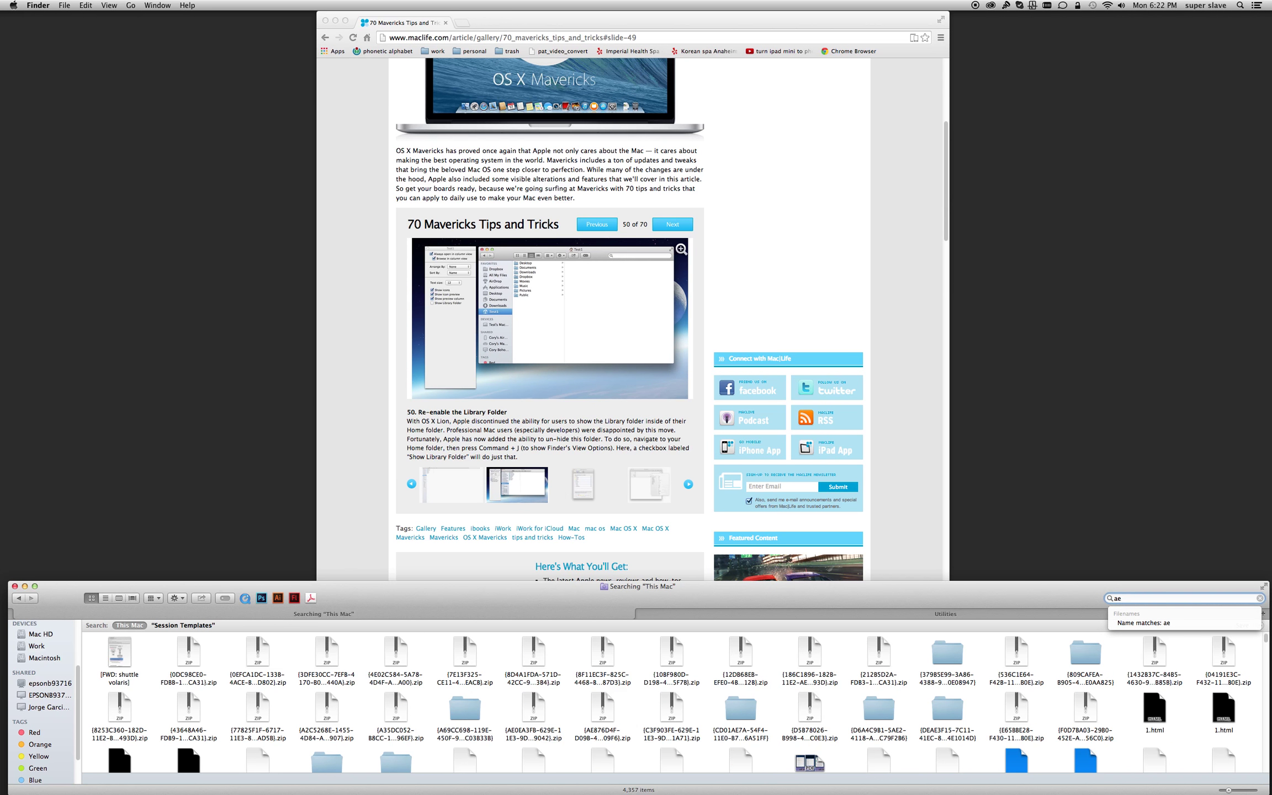
text(_open Gl)
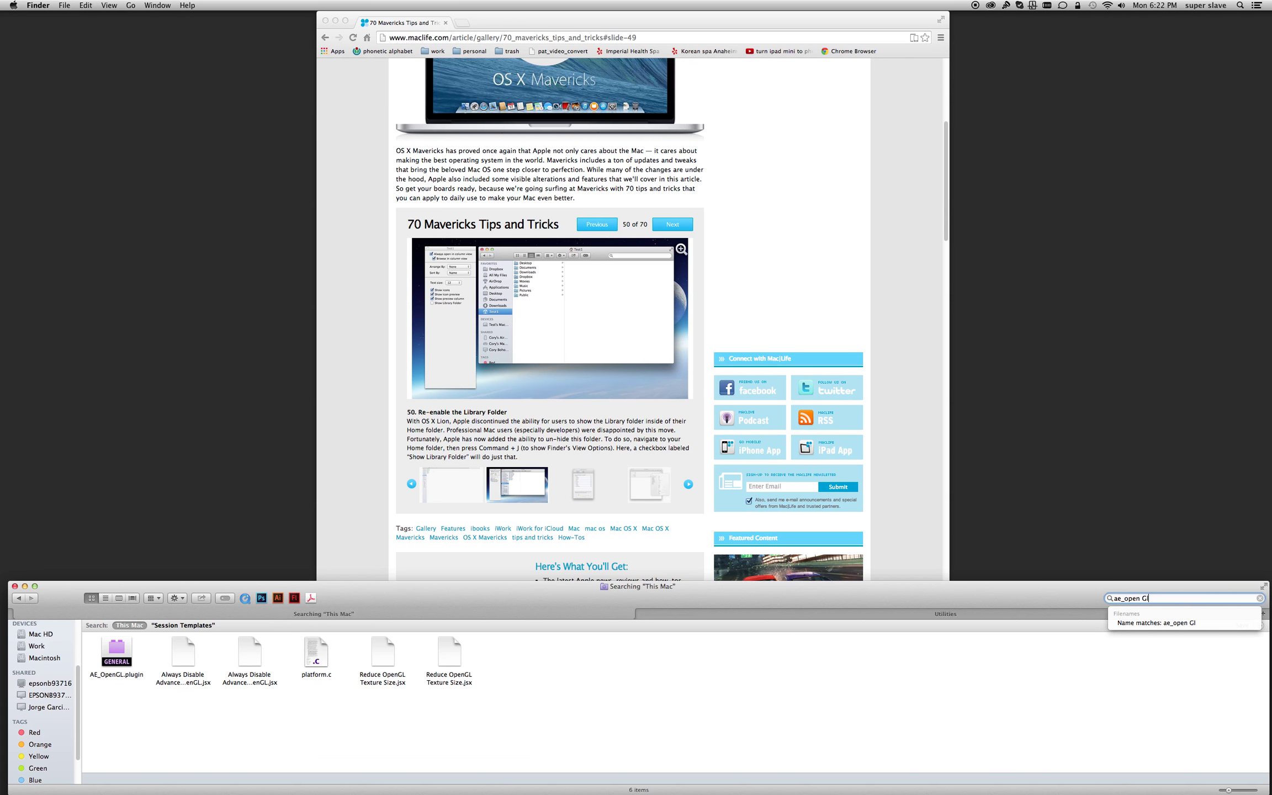
key(BackSpace)
key(BackSpace)
key(BackSpace)
text(G)
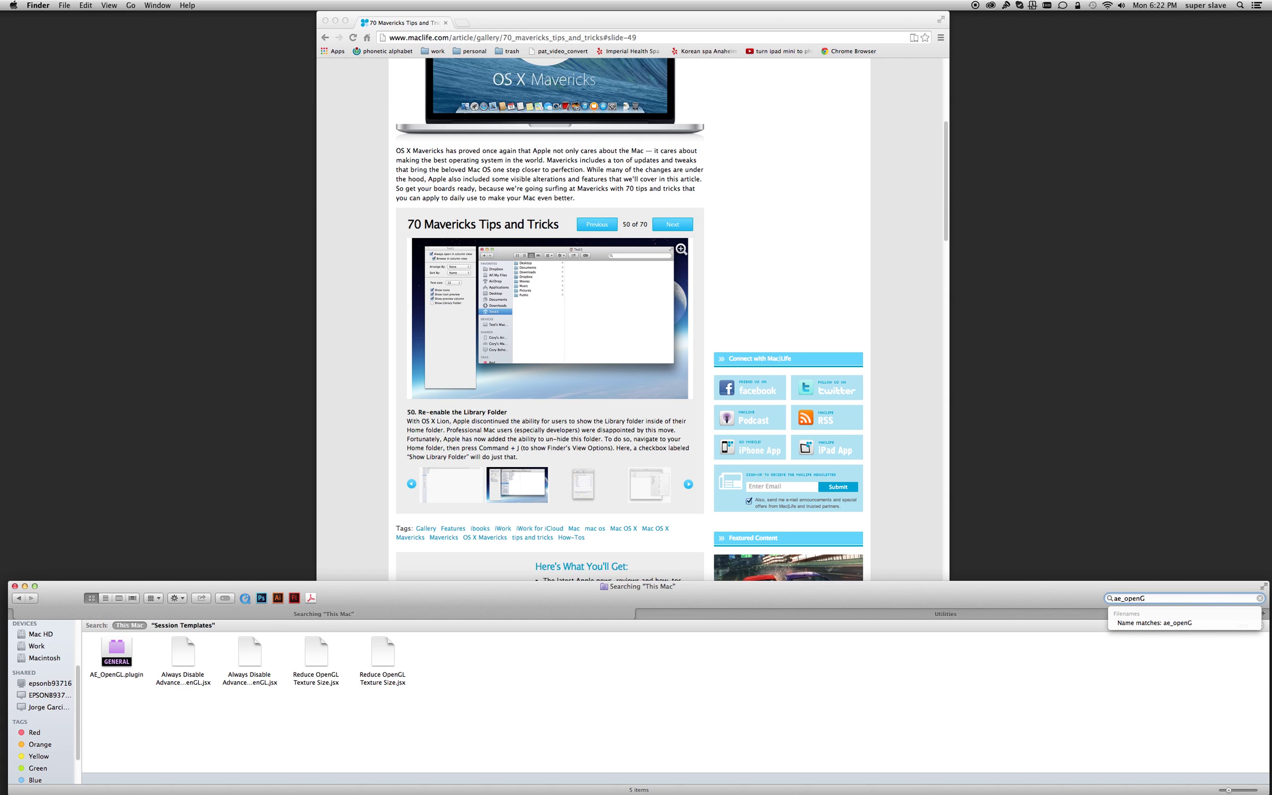
text(L)
click(110, 651)
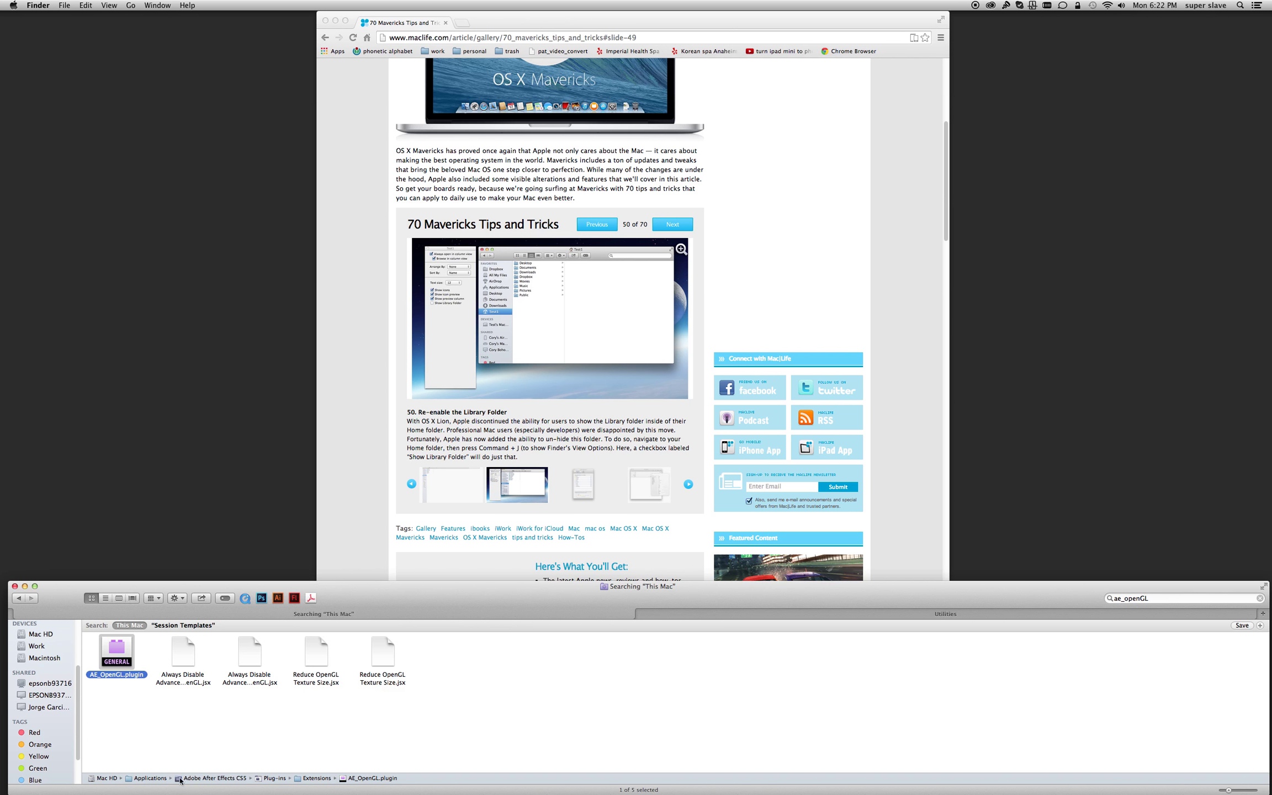
Compare the path-bar locations of the two Always Disable script matches
click(182, 659)
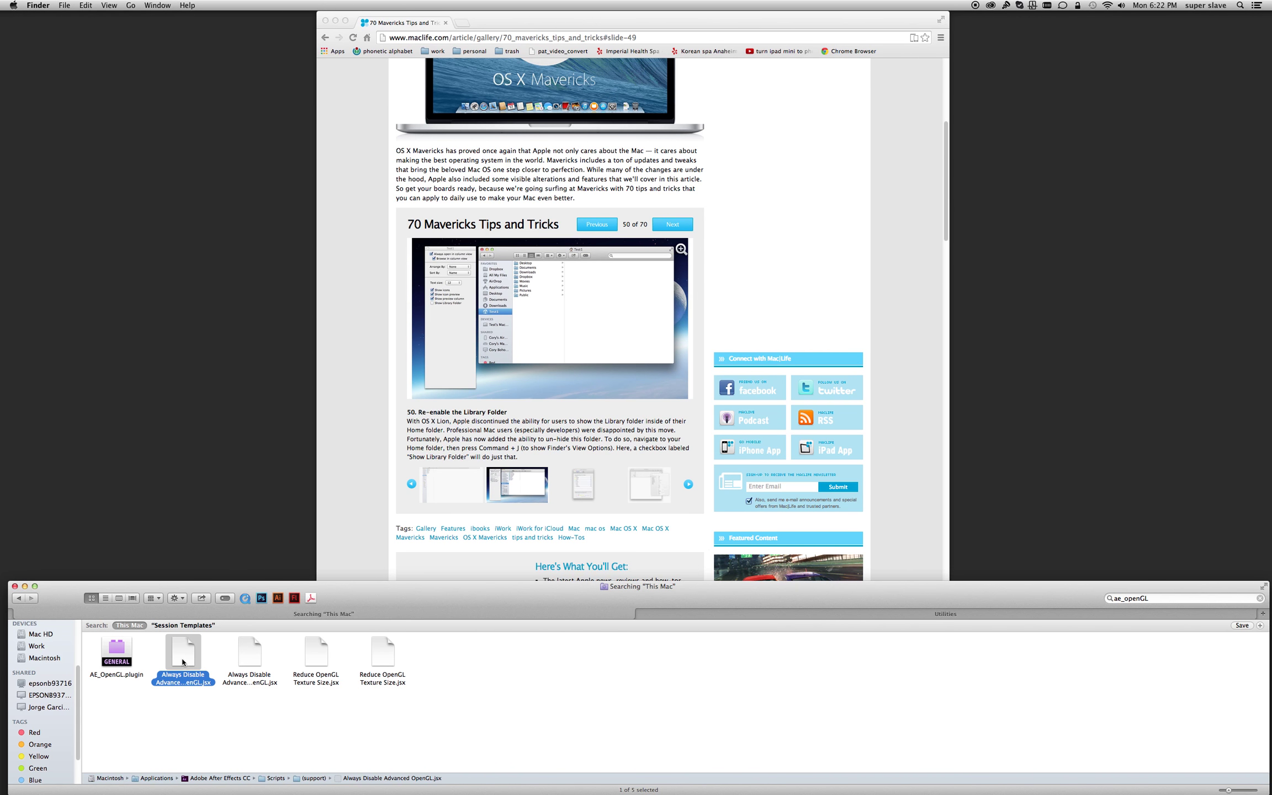
click(246, 658)
click(213, 658)
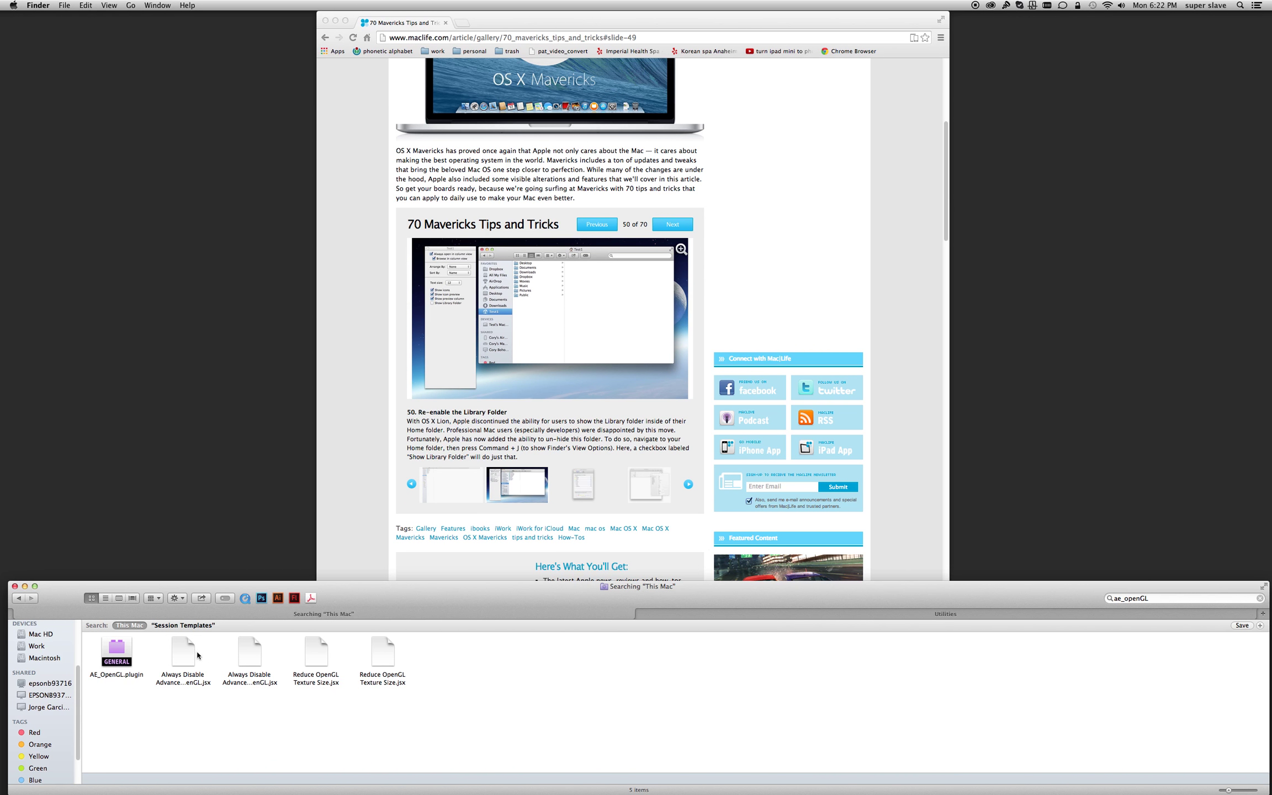
click(182, 651)
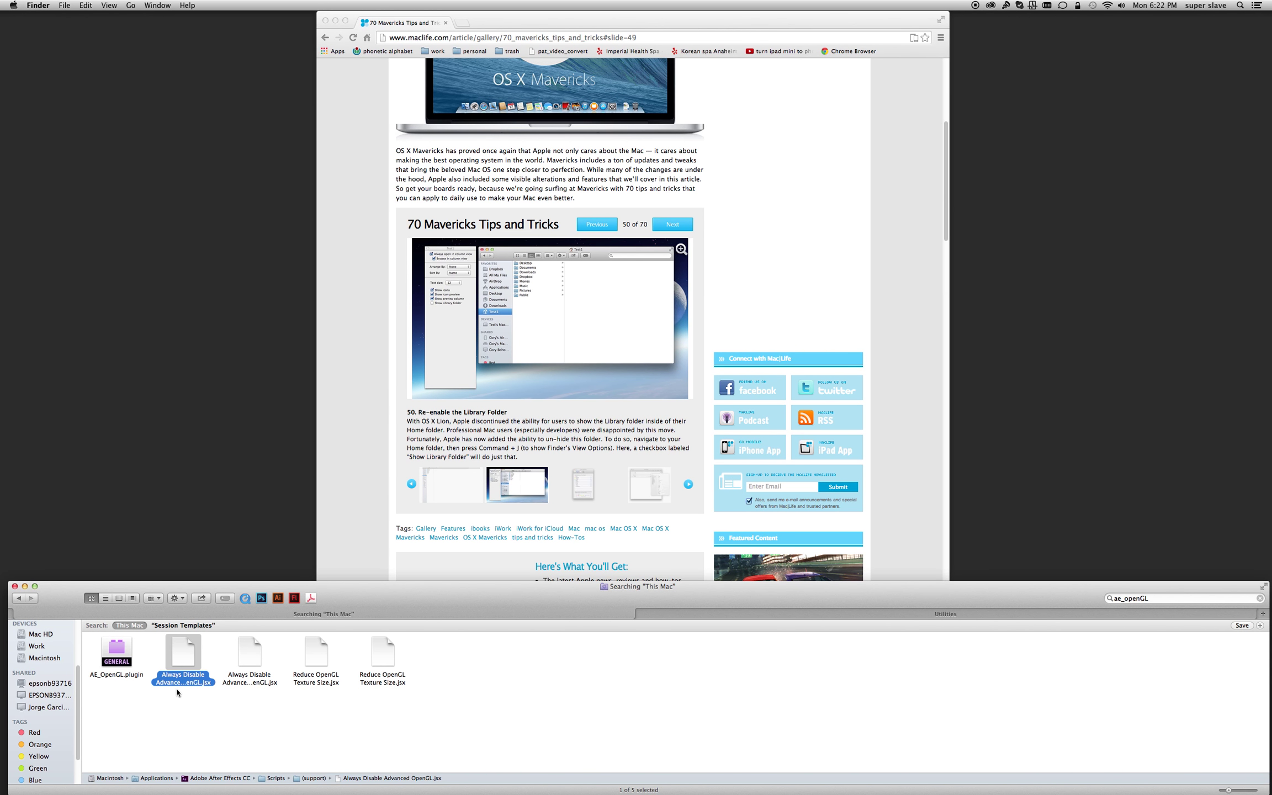
Step through the Reduce OpenGL scripts and back with arrow keys, then show the Mac HD drive
key(Right)
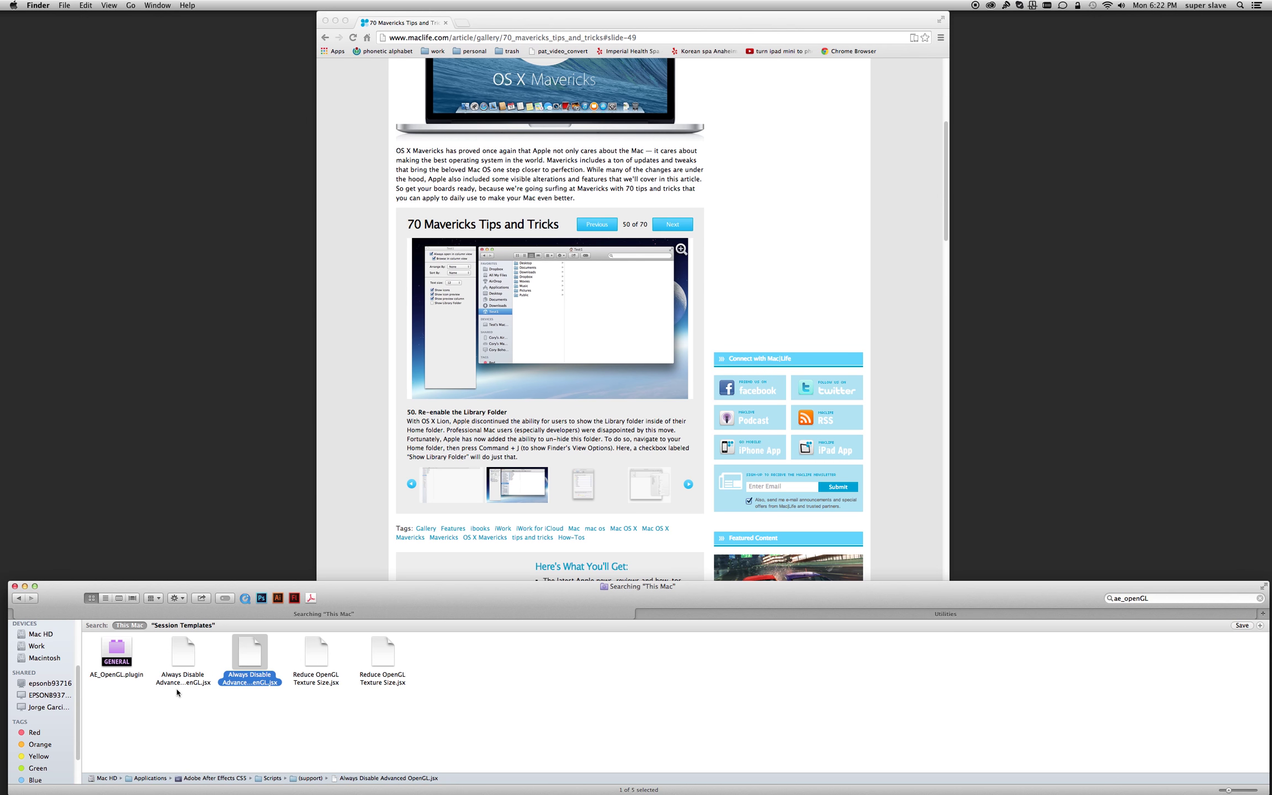
key(Right)
key(Right)
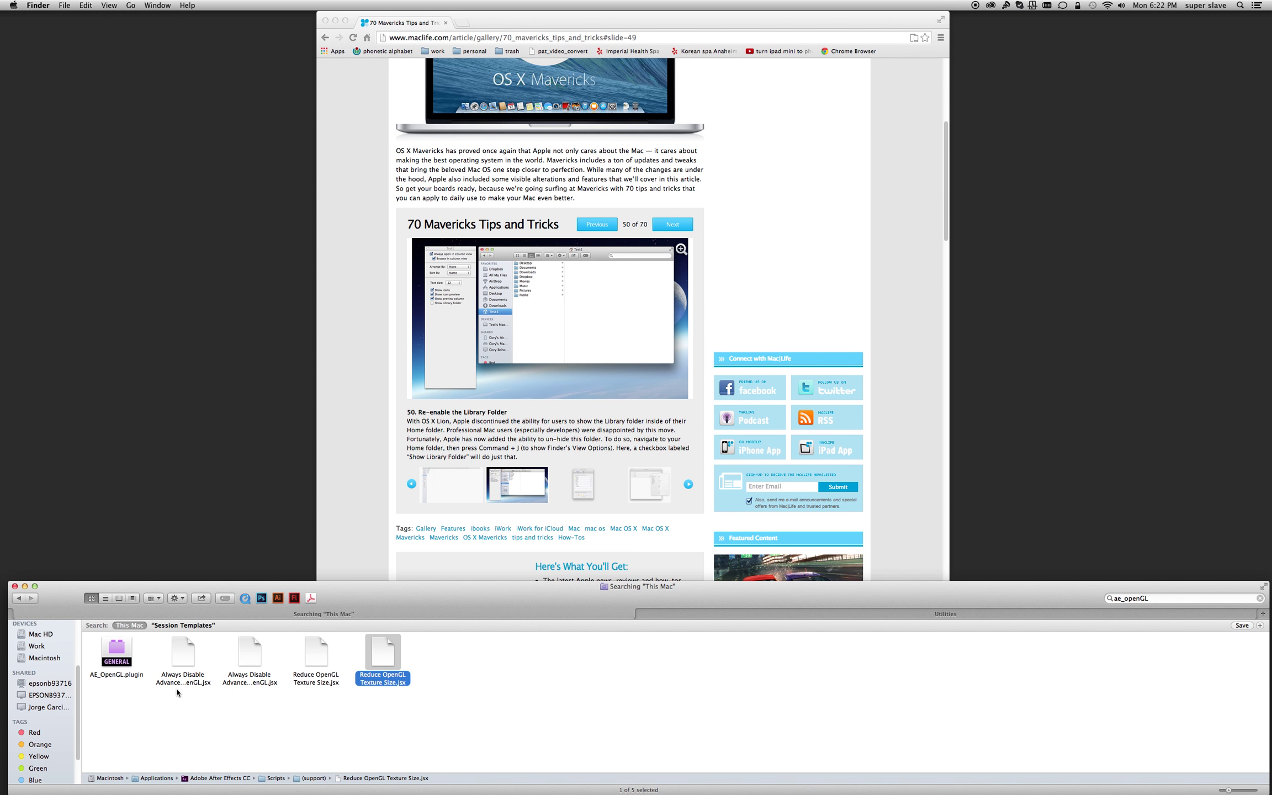
key(Left)
key(Left)
key(Left)
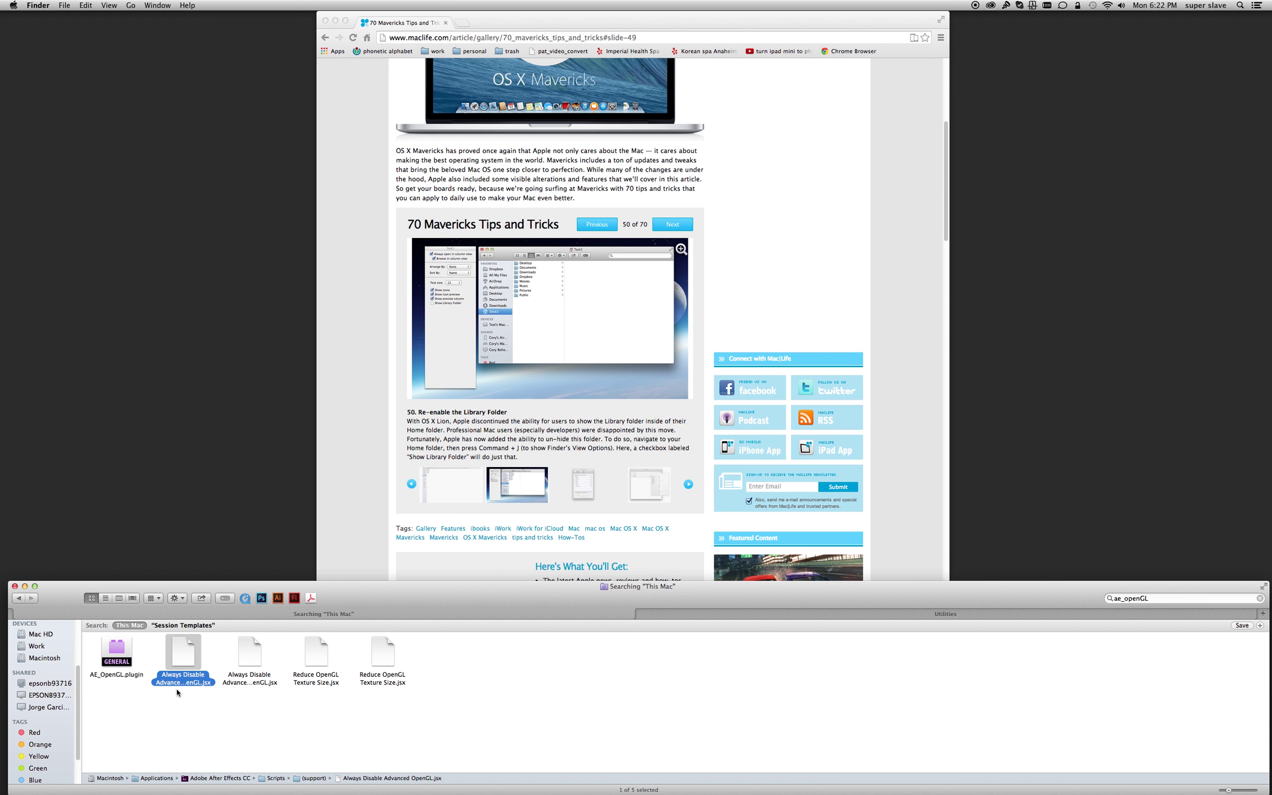
key(Right)
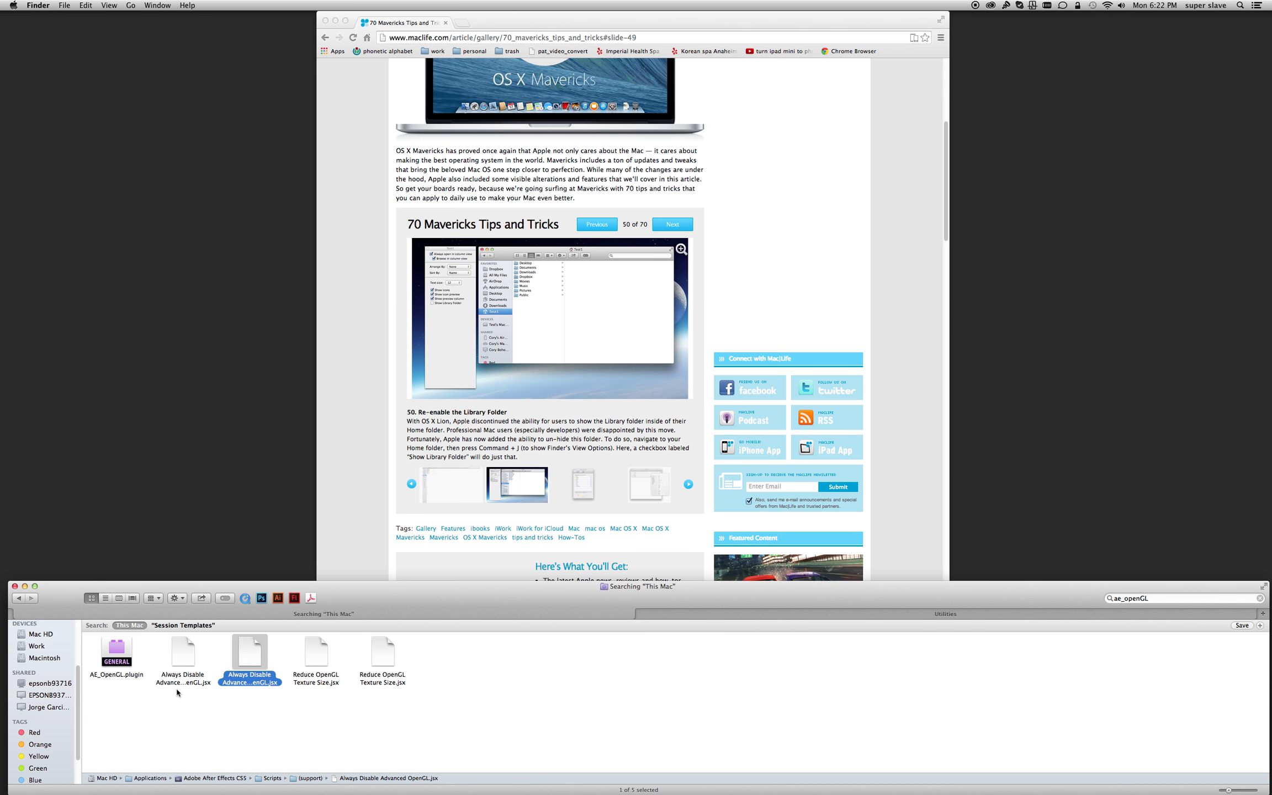
key(Left)
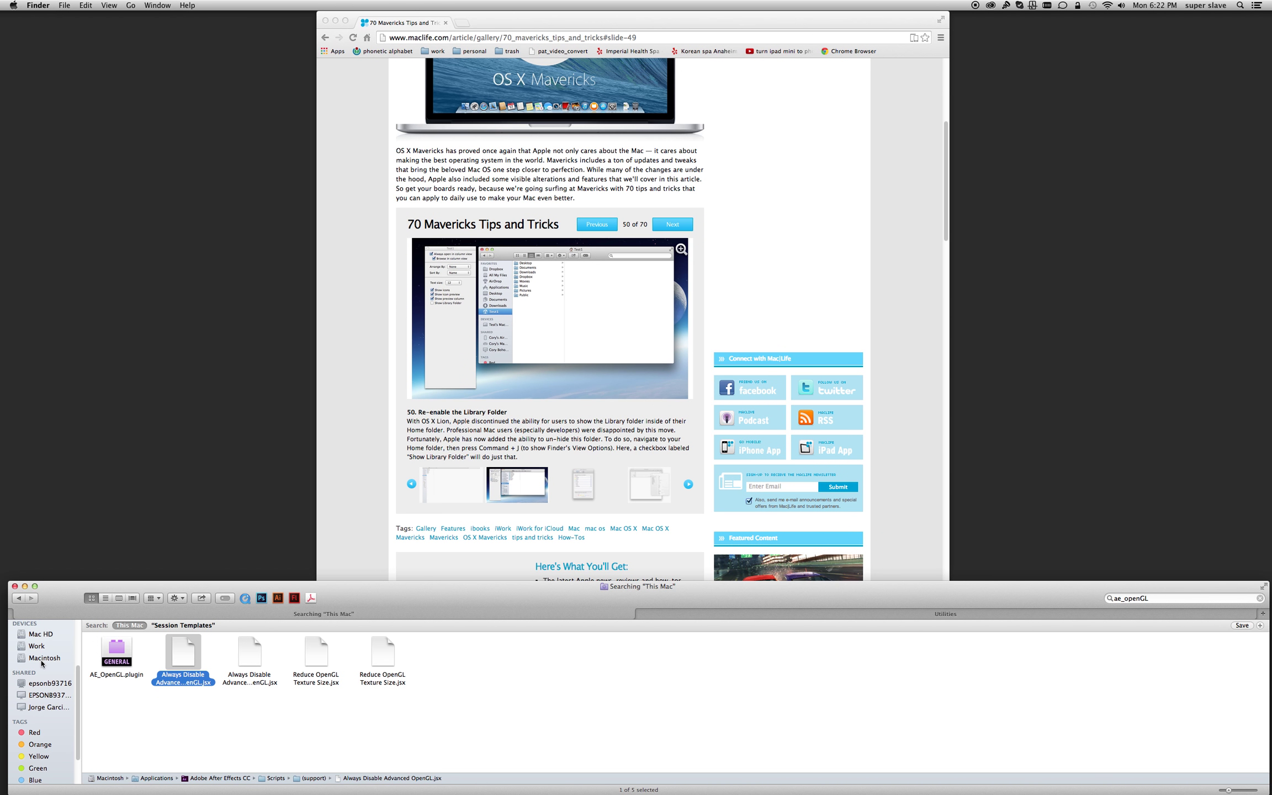
click(40, 635)
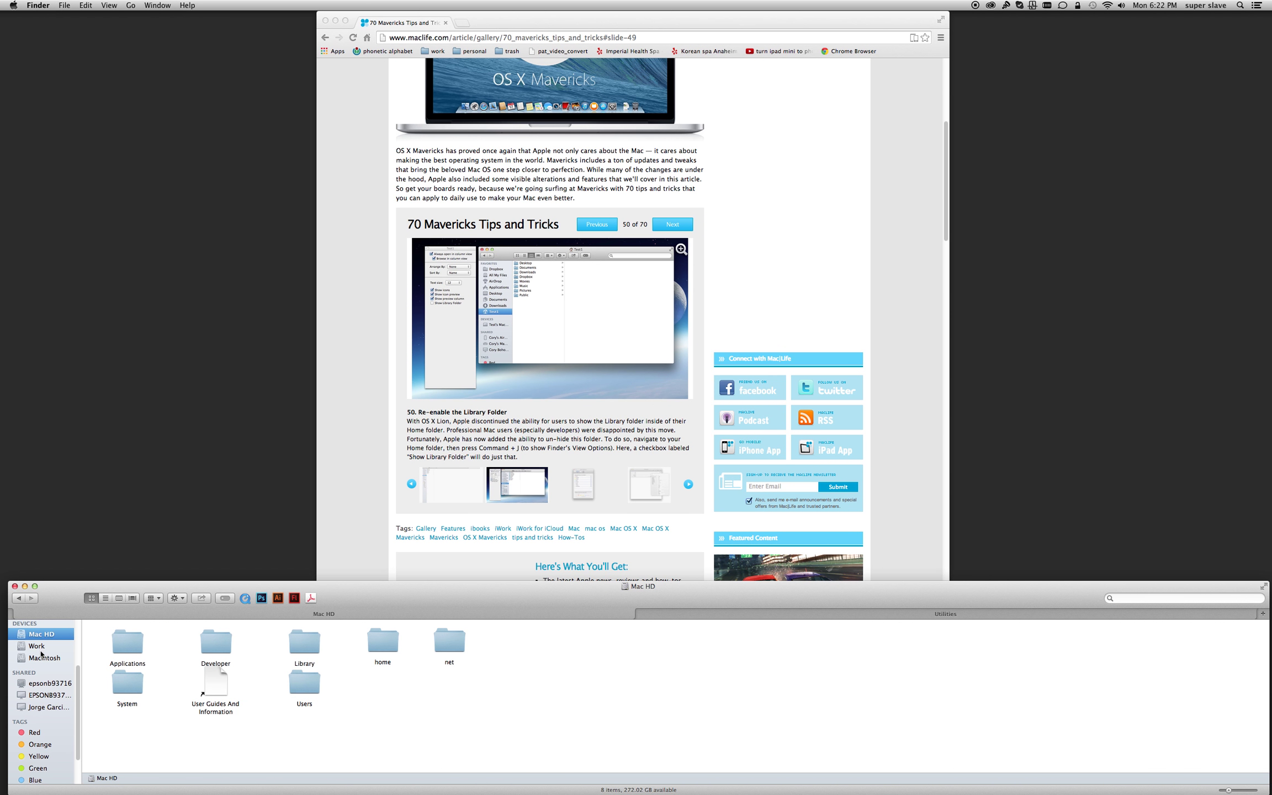
Go back to the ae_openGL results and preview AE_OpenGL.plugin in column view with its full path
click(19, 598)
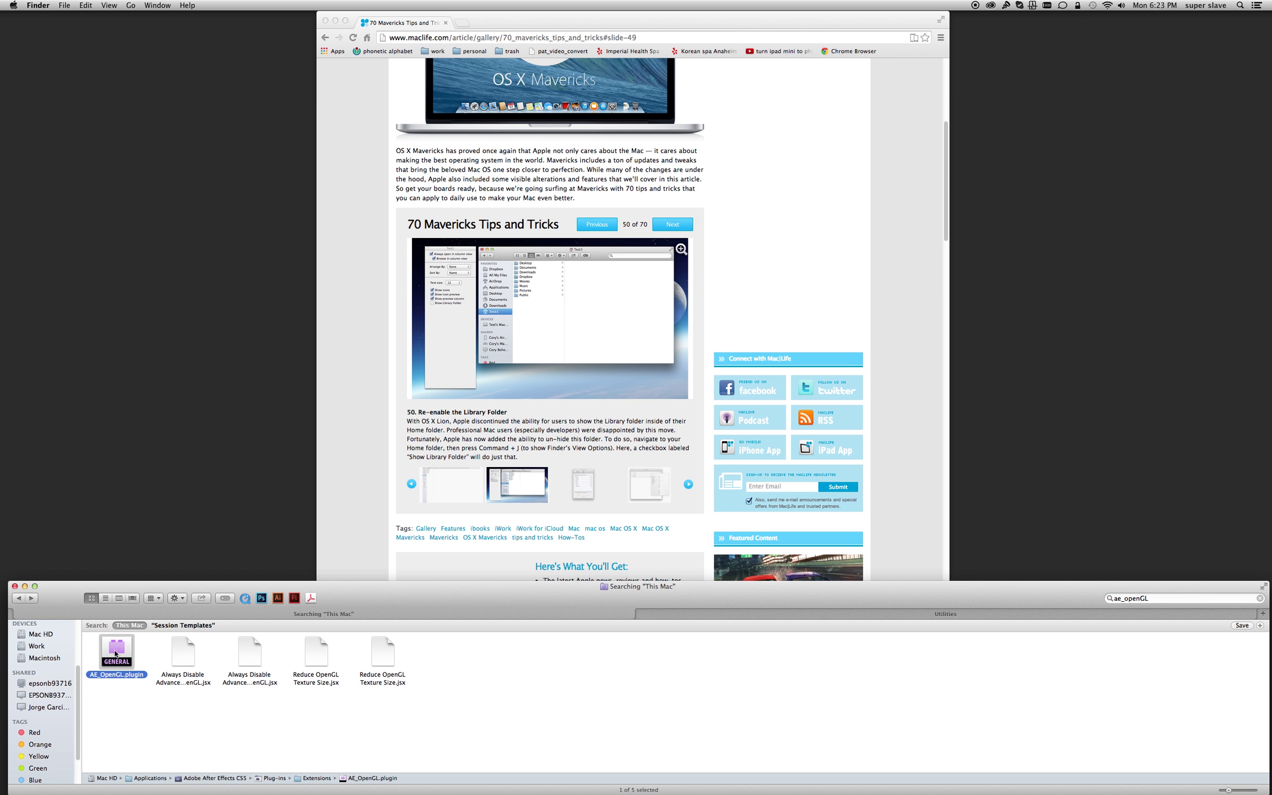
click(118, 669)
key(super+3)
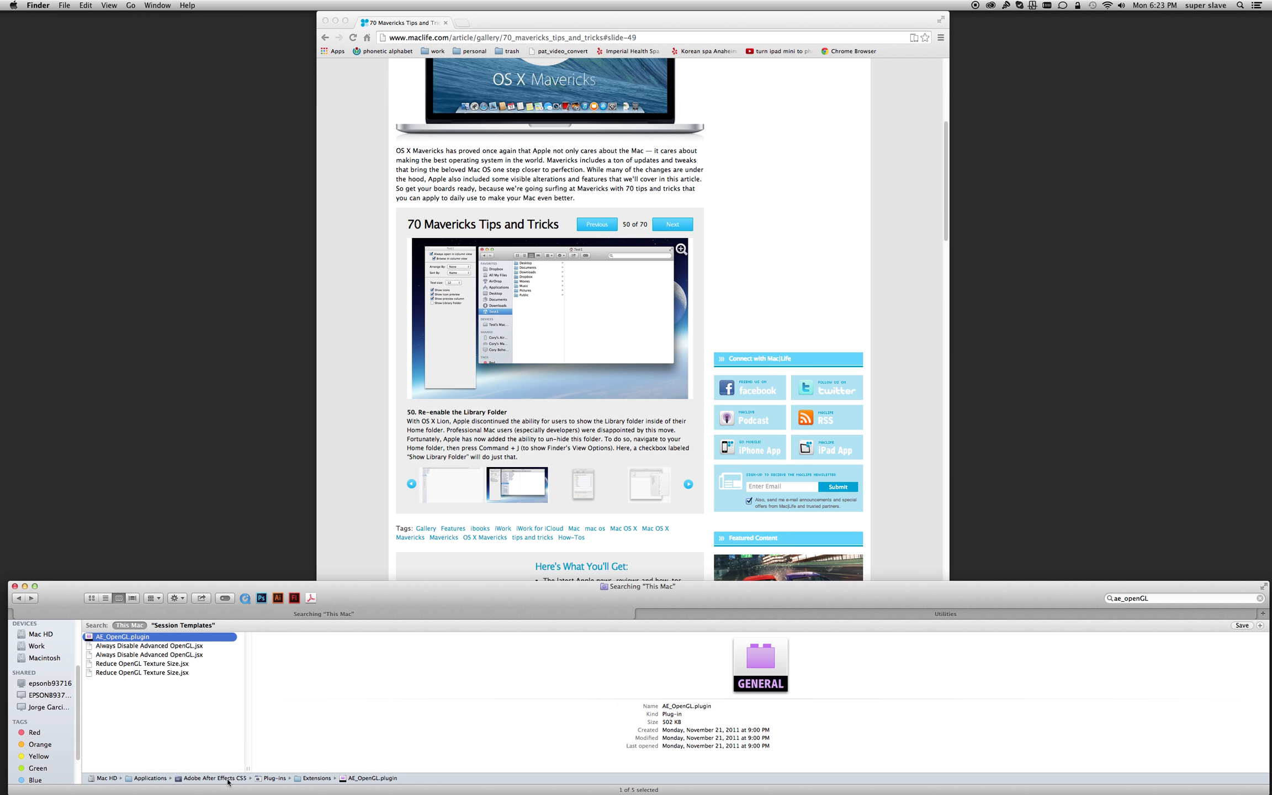